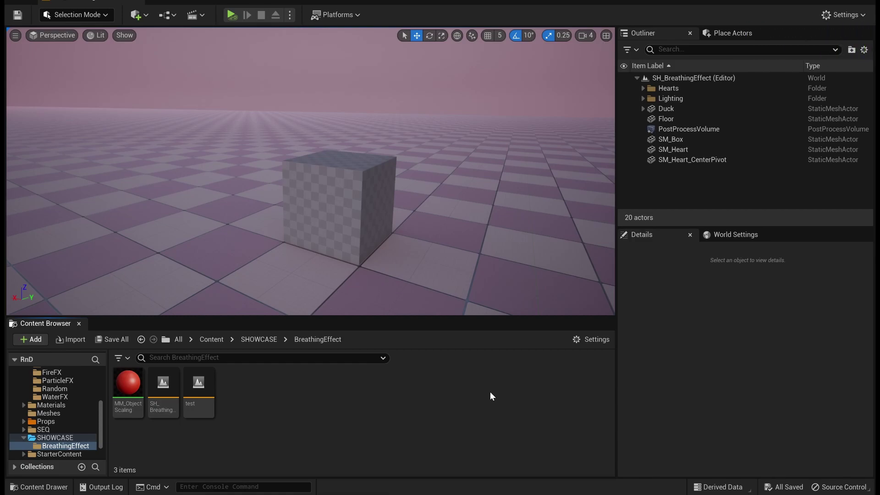
Create a material named MM_Breathing in the BreathingEffect folder and open it for editing.
{"action": "right_click", "coordinate": [502, 403]}
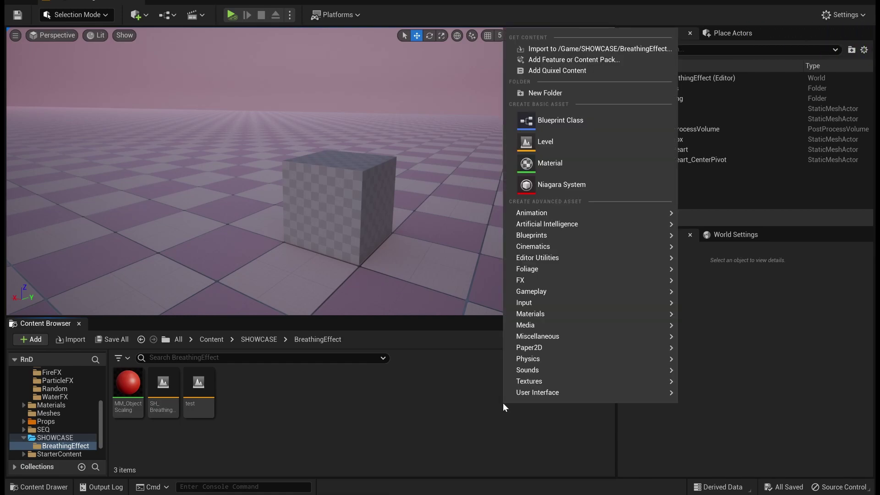
{"action": "left_click", "coordinate": [546, 162]}
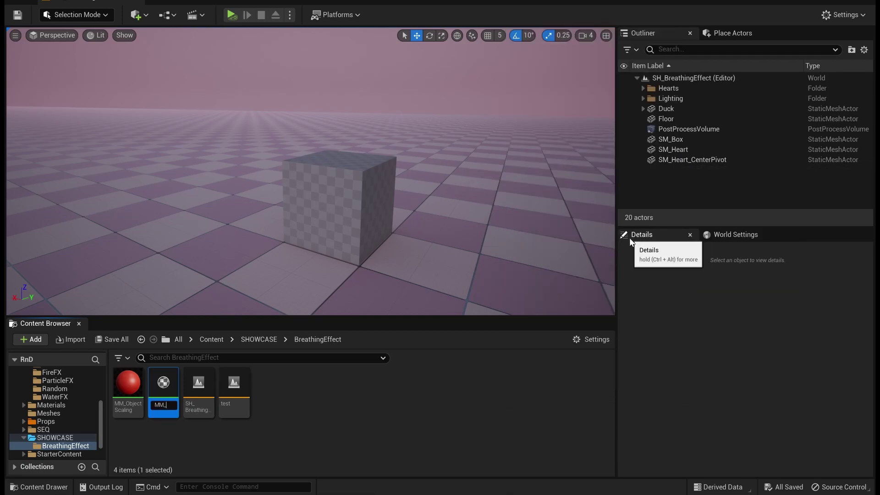
{"action": "type", "text": "M_Breathing"}
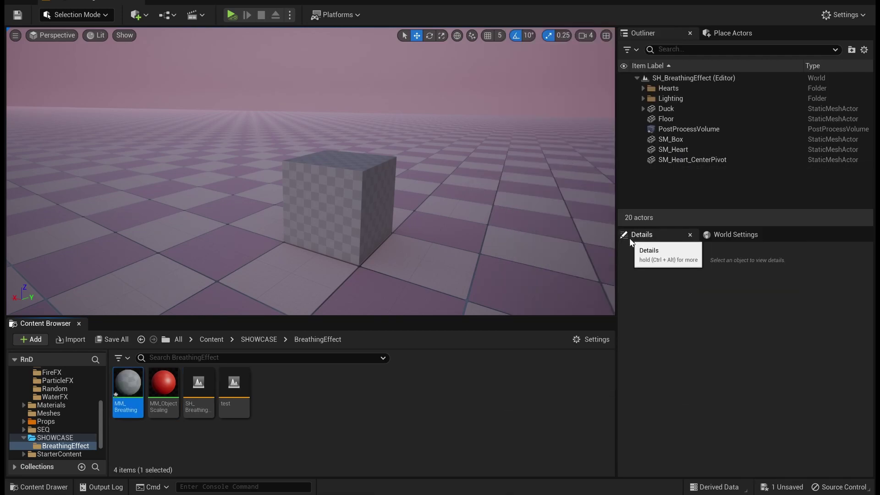
{"action": "key", "text": "Return"}
{"action": "right_click_drag", "start_coordinate": [629, 238], "coordinate": [703, 223]}
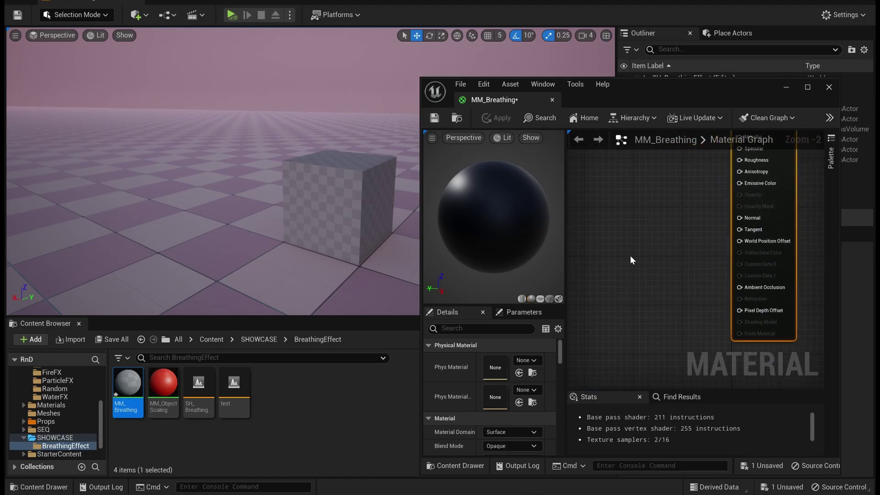
Add a Sine node and a Time node to the material graph and connect Time to the Sine input.
{"action": "right_click", "coordinate": [572, 236]}
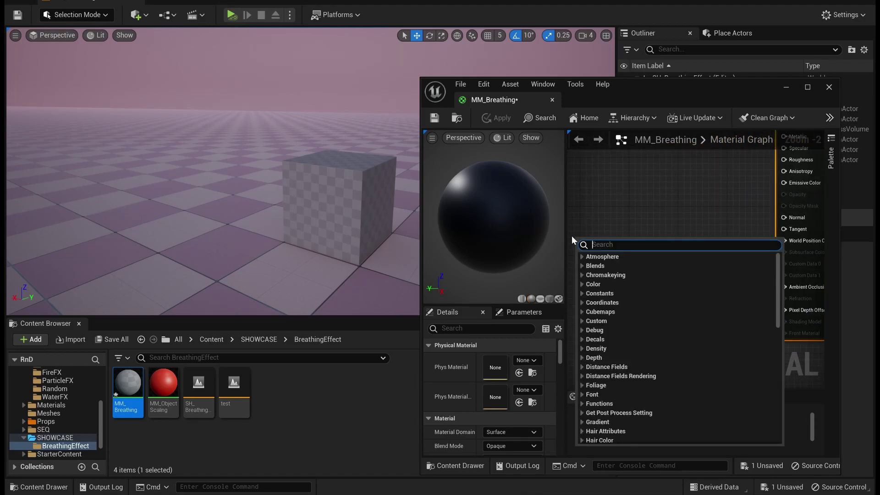
{"action": "type", "text": "sine"}
{"action": "key", "text": "Return"}
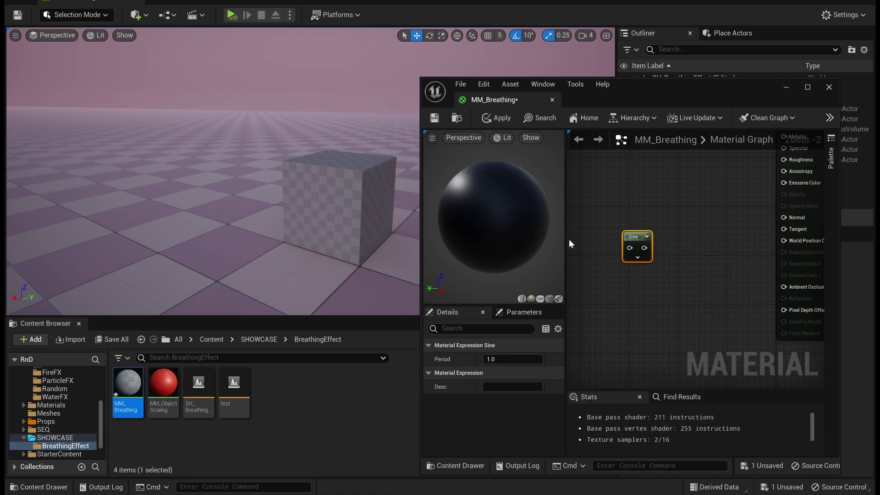
{"action": "right_click", "coordinate": [571, 239]}
{"action": "type", "text": "time"}
{"action": "key", "text": "Return"}
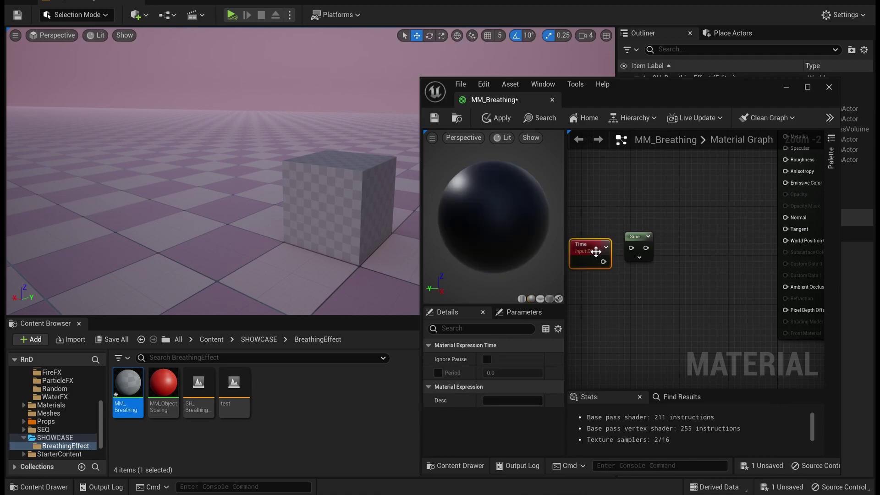
{"action": "left_click_drag", "start_coordinate": [603, 262], "coordinate": [589, 233]}
{"action": "right_click_drag", "start_coordinate": [664, 242], "coordinate": [672, 236]}
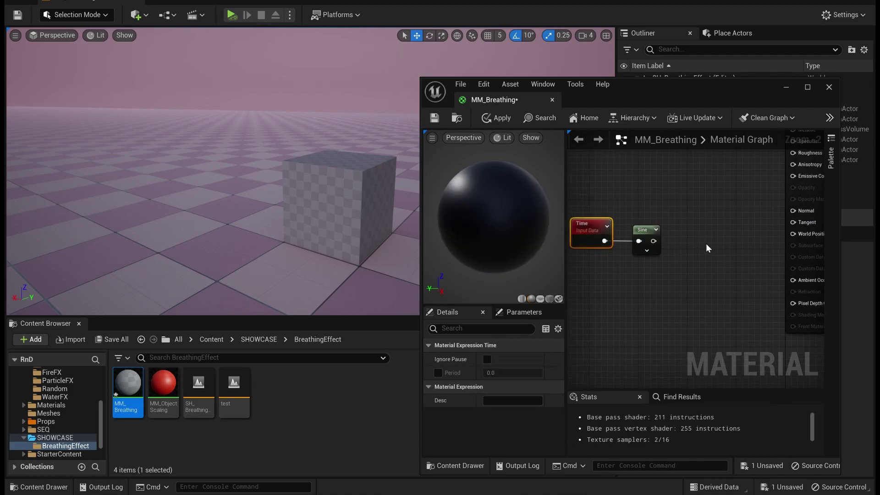
Add a VertexNormalWS node and place it below the Sine node.
{"action": "right_click", "coordinate": [669, 236]}
{"action": "type", "text": "vert"}
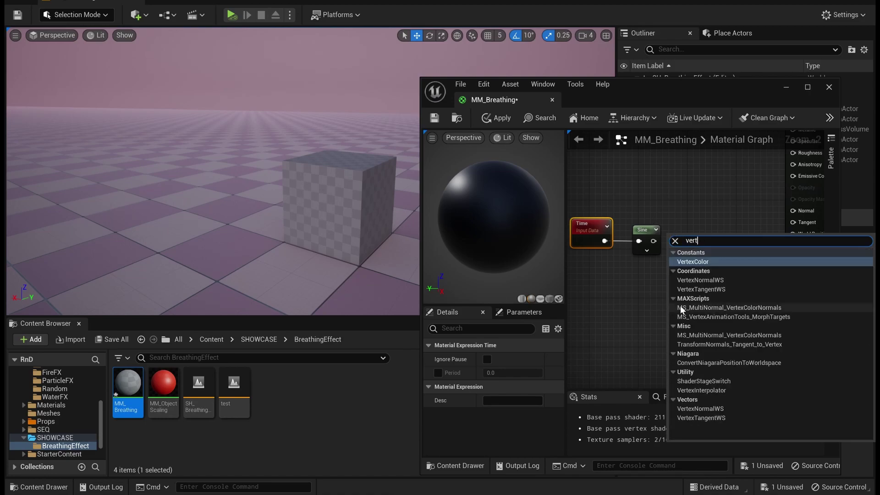
{"action": "left_click", "coordinate": [712, 408]}
{"action": "left_click_drag", "start_coordinate": [692, 240], "coordinate": [674, 292]}
Add a Multiply node with Sine as A and VertexNormalWS as B, and connect its output to World Position Offset.
{"action": "left_click", "coordinate": [698, 237]}
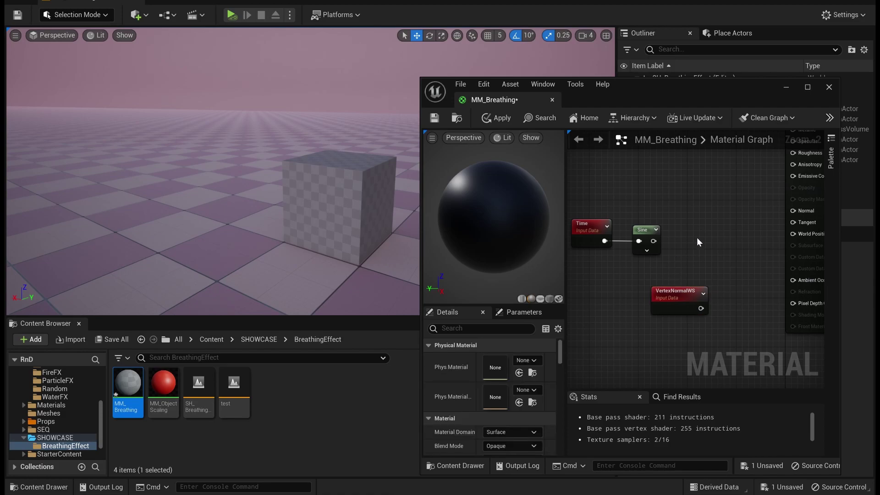
{"action": "key", "text": "m"}
{"action": "left_click", "coordinate": [698, 236]}
{"action": "left_click_drag", "start_coordinate": [653, 241], "coordinate": [706, 246]}
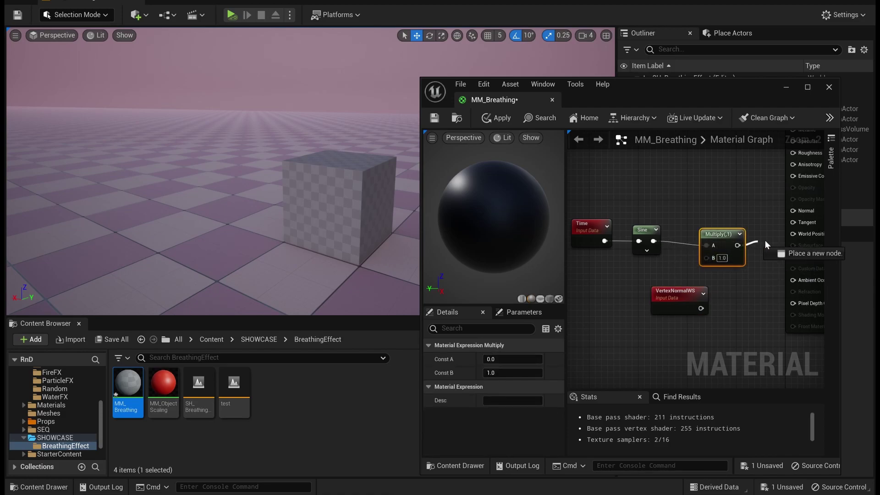
{"action": "left_click_drag", "start_coordinate": [712, 251], "coordinate": [712, 246]}
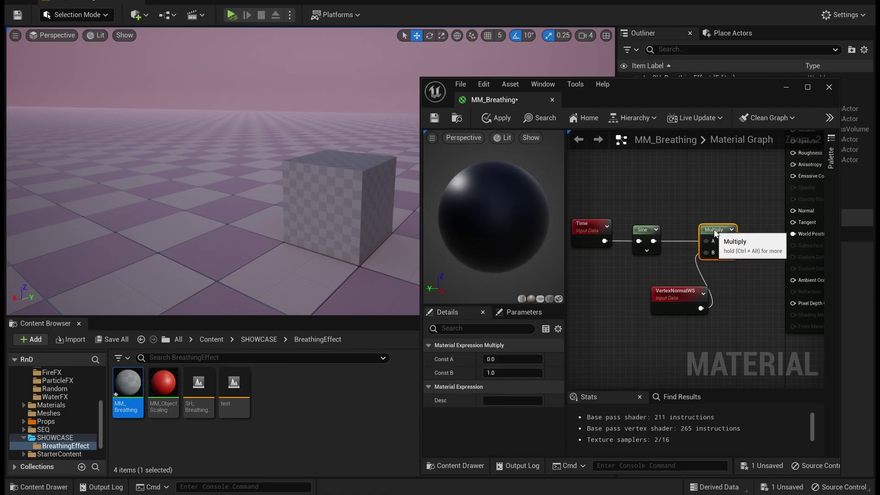
Apply the material changes and assign MM_Breathing to the cube in the level.
{"action": "left_click", "coordinate": [496, 118]}
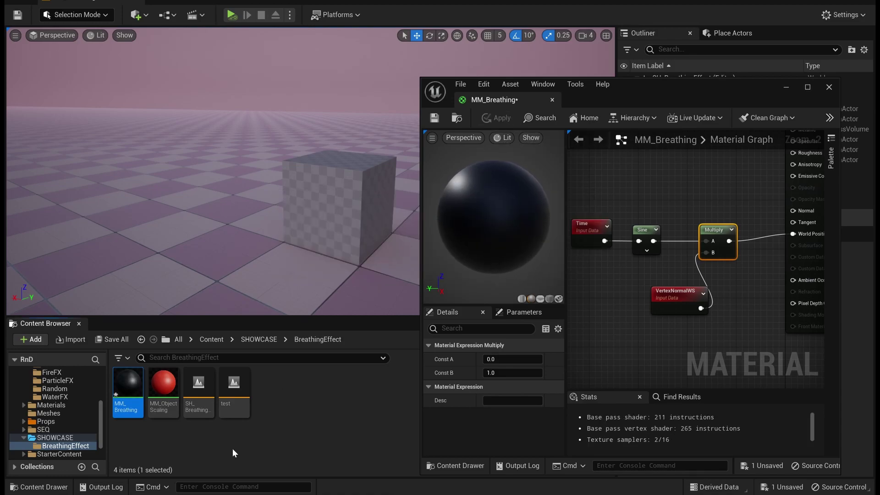
{"action": "mouse_move", "coordinate": [133, 385]}
{"action": "left_click_drag", "start_coordinate": [133, 386], "coordinate": [339, 226]}
{"action": "right_click_drag", "start_coordinate": [340, 227], "coordinate": [385, 215]}
{"action": "key", "text": "w"}
{"action": "key", "text": "d"}
{"action": "right_click_drag", "start_coordinate": [339, 179], "coordinate": [322, 176]}
{"action": "key", "text": "w"}
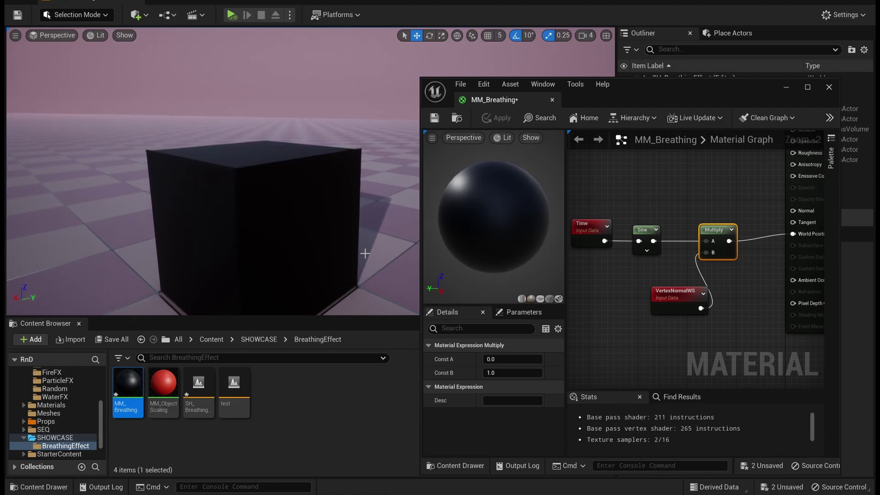
Delete the VertexNormalWS node, apply the material, and select the cube in the level to show its pivot.
{"action": "left_click", "coordinate": [681, 303]}
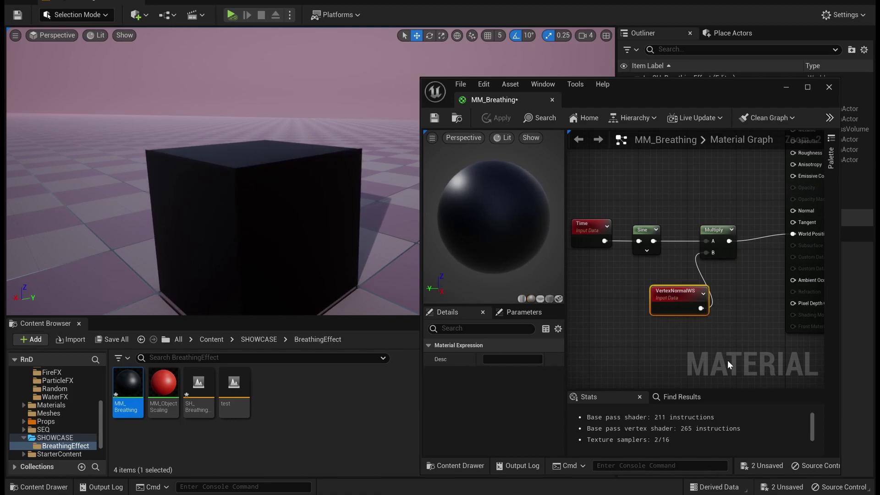
{"action": "key", "text": "Delete"}
{"action": "right_click_drag", "start_coordinate": [629, 291], "coordinate": [655, 300]}
{"action": "right_click_drag", "start_coordinate": [257, 234], "coordinate": [220, 231]}
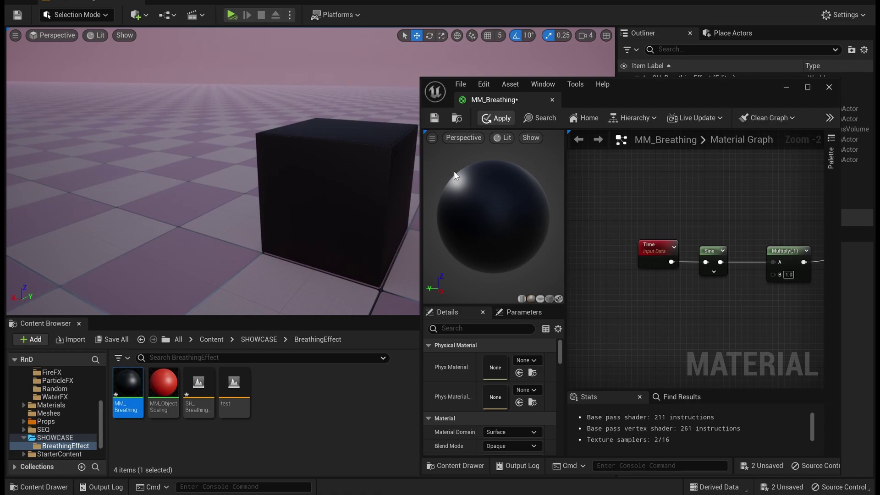
{"action": "left_click", "coordinate": [498, 118]}
{"action": "left_click", "coordinate": [348, 173]}
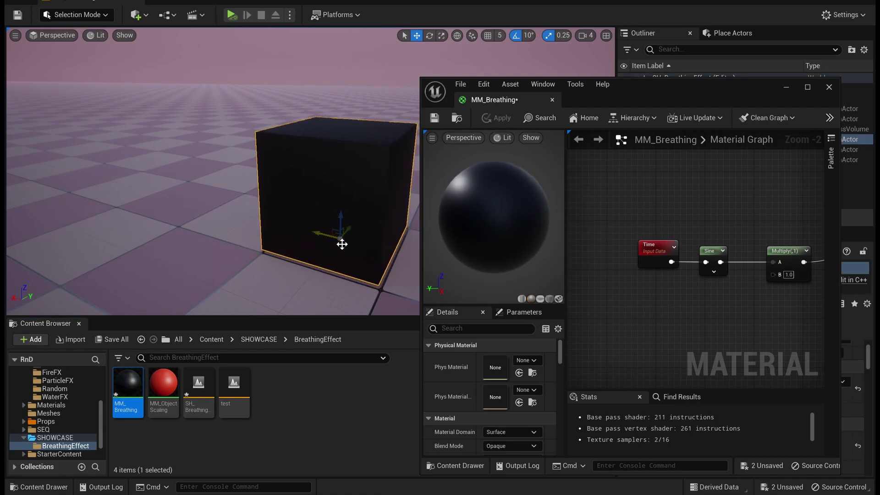
Add an ObjectPivotPoint node above the Sine node and connect its Object Pivot Location to the Multiply node's B input.
{"action": "right_click_drag", "start_coordinate": [737, 228], "coordinate": [709, 212]}
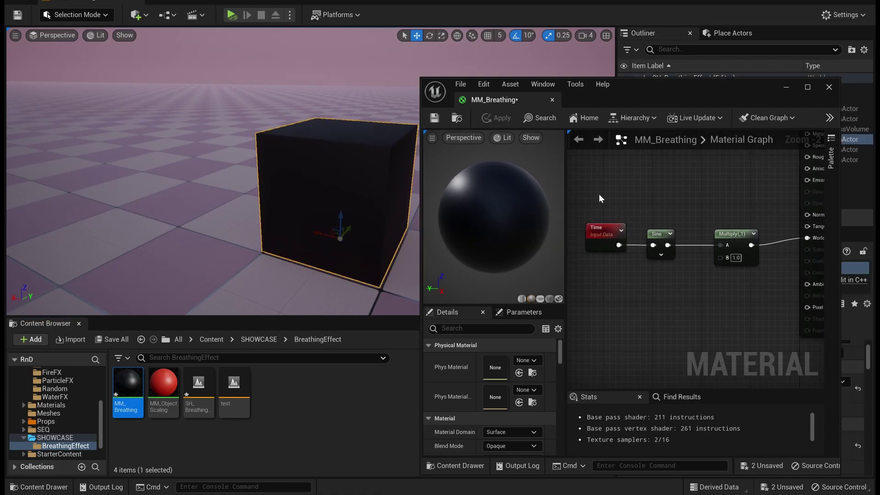
{"action": "left_click_drag", "start_coordinate": [599, 195], "coordinate": [652, 236]}
{"action": "right_click_drag", "start_coordinate": [621, 162], "coordinate": [715, 219]}
{"action": "right_click", "coordinate": [666, 185]}
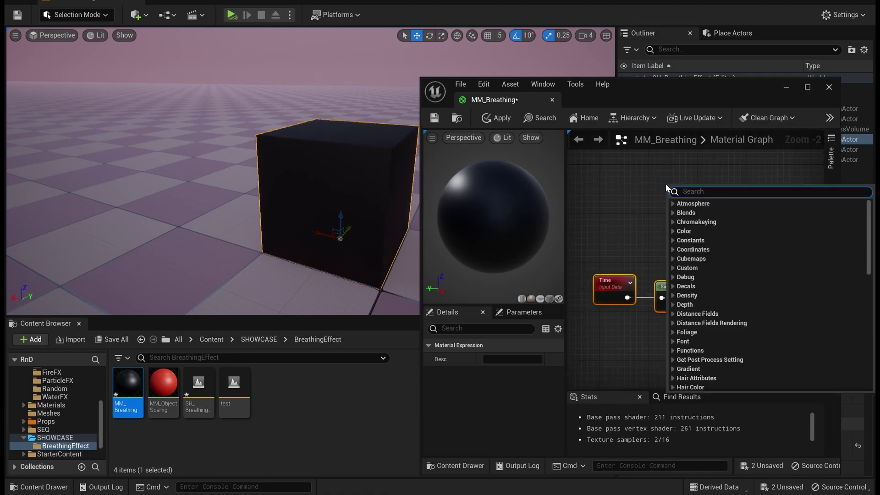
{"action": "type", "text": "objec"}
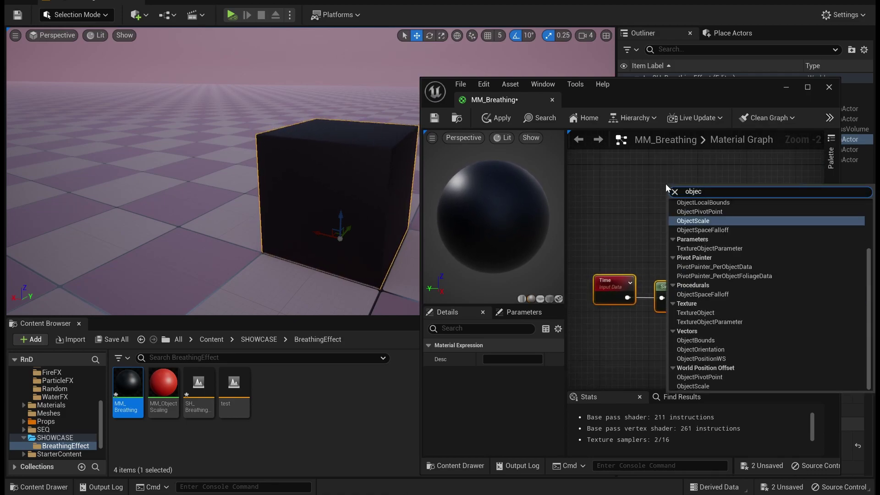
{"action": "left_click", "coordinate": [721, 212]}
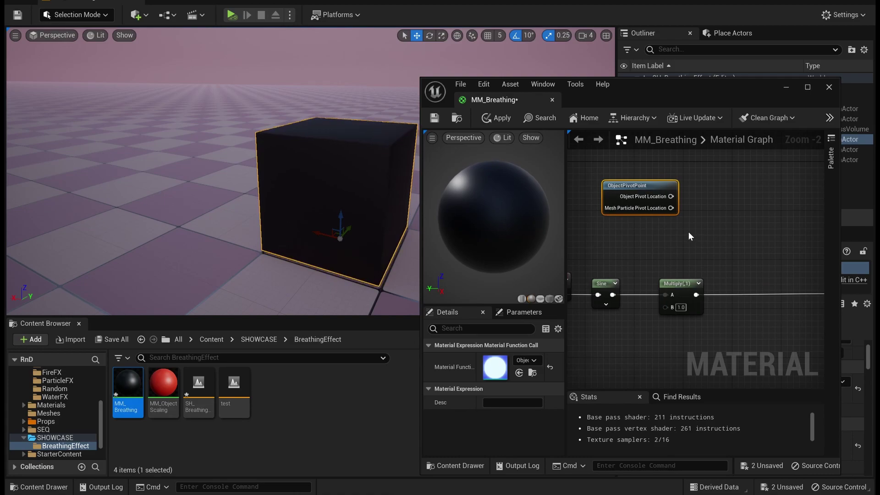
{"action": "left_click_drag", "start_coordinate": [672, 196], "coordinate": [662, 306]}
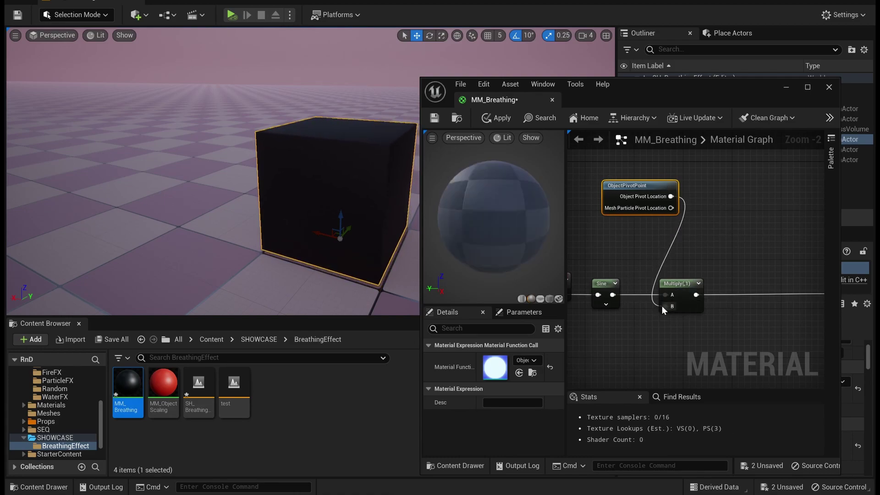
Apply the material and examine how the cube moves in the level from farther away.
{"action": "left_click", "coordinate": [499, 118]}
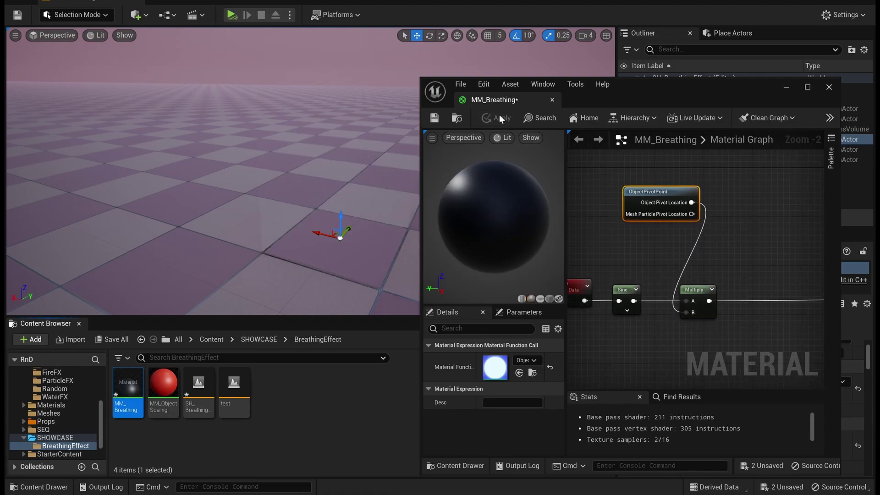
{"action": "right_click_drag", "start_coordinate": [365, 223], "coordinate": [314, 243]}
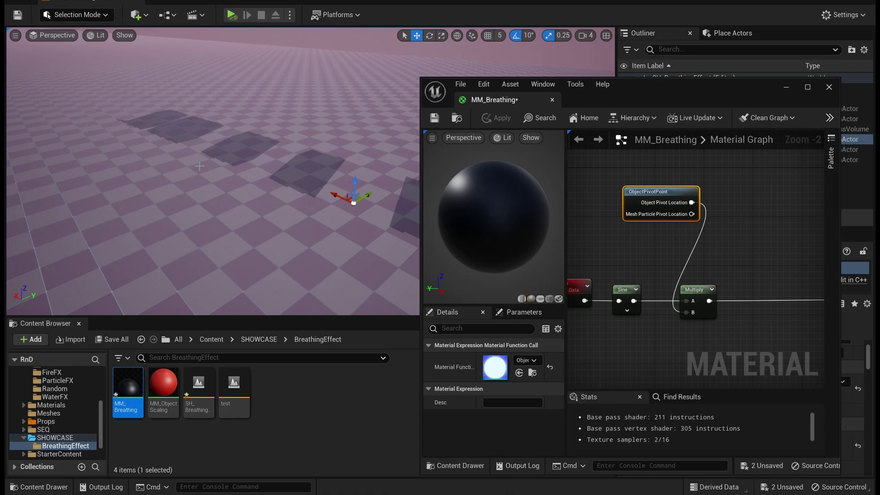
{"action": "right_click_drag", "start_coordinate": [200, 166], "coordinate": [192, 149]}
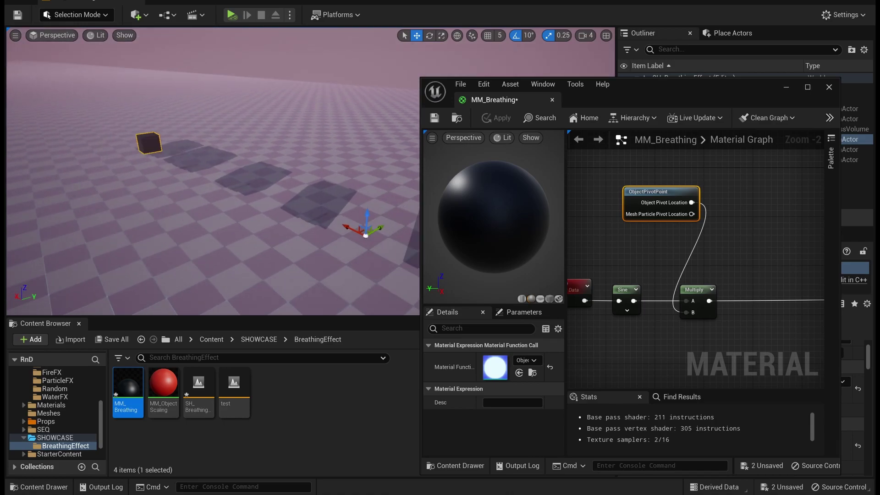
Reposition the ObjectPivotPoint node and add a Subtract node that takes Object Pivot Location as its A input.
{"action": "right_click_drag", "start_coordinate": [655, 235], "coordinate": [666, 238]}
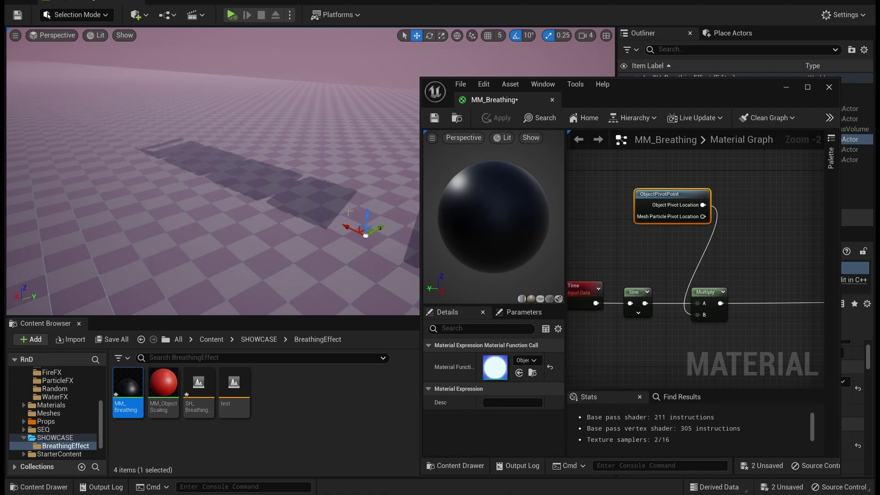
{"action": "right_click_drag", "start_coordinate": [676, 232], "coordinate": [699, 251]}
{"action": "left_click_drag", "start_coordinate": [697, 243], "coordinate": [667, 207]}
{"action": "left_click_drag", "start_coordinate": [747, 250], "coordinate": [746, 248]}
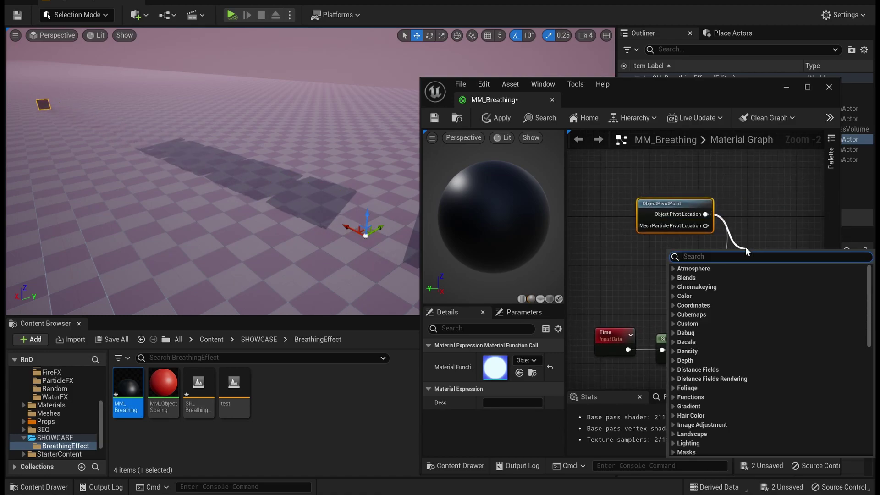
{"action": "type", "text": "-"}
{"action": "key", "text": "Return"}
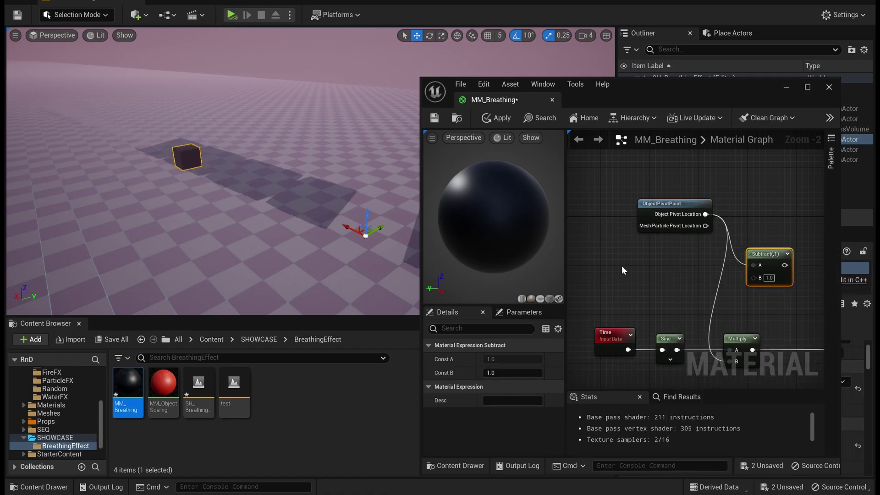
Add an Absolute World Position node below ObjectPivotPoint and connect it to the Subtract node's B input.
{"action": "right_click", "coordinate": [640, 262]}
{"action": "type", "text": "absolute"}
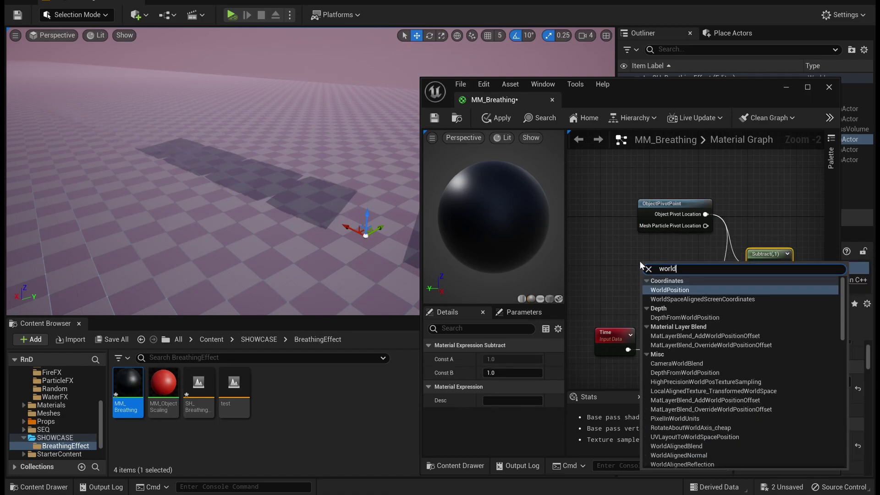
{"action": "key", "text": "Return"}
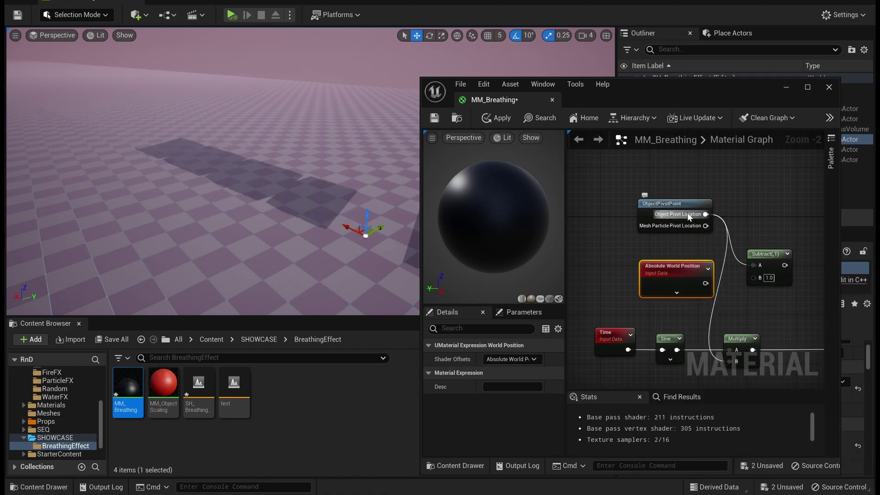
{"action": "left_click_drag", "start_coordinate": [705, 284], "coordinate": [753, 278]}
Connect the Subtract output to the Multiply node's B input and apply the material.
{"action": "right_click_drag", "start_coordinate": [776, 304], "coordinate": [752, 285]}
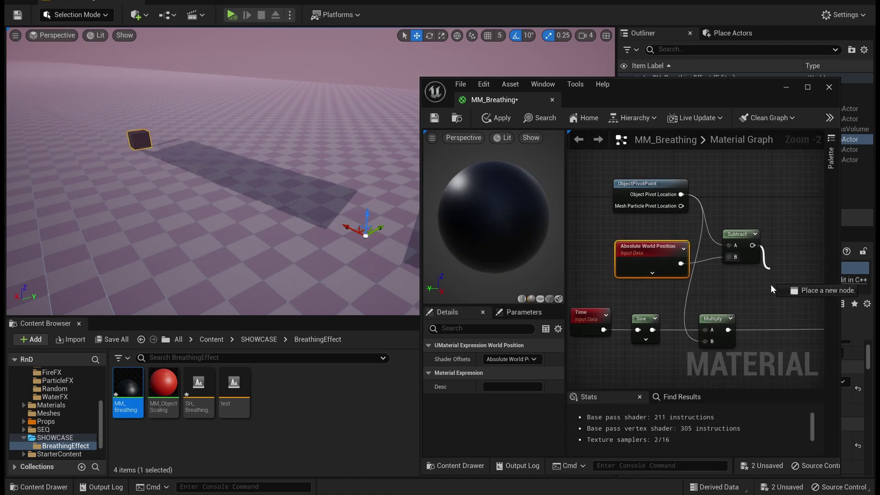
{"action": "left_click_drag", "start_coordinate": [711, 339], "coordinate": [712, 342]}
{"action": "right_click_drag", "start_coordinate": [712, 342], "coordinate": [666, 322]}
{"action": "left_click", "coordinate": [495, 118]}
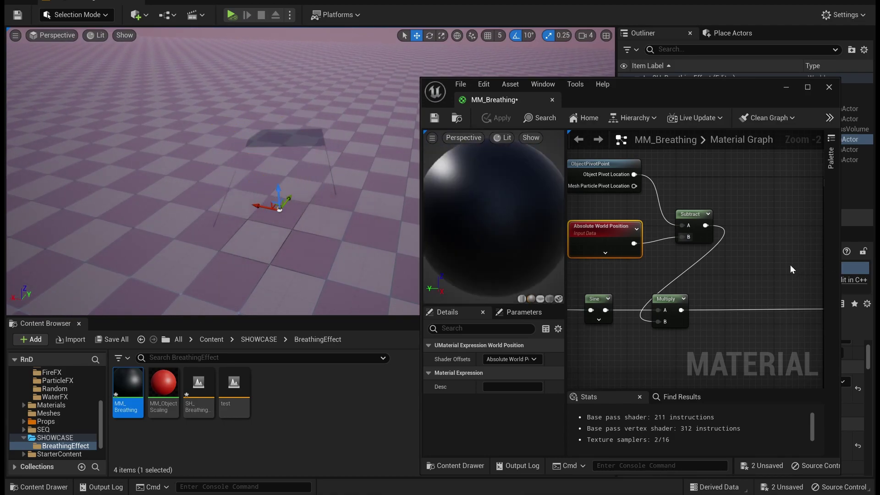
Move the ObjectPivotPoint, Absolute World Position and Subtract nodes together so they sit up and to the left of the Multiply node.
{"action": "scroll", "coordinate": [744, 232], "scroll_direction": "down", "scroll_amount": 1}
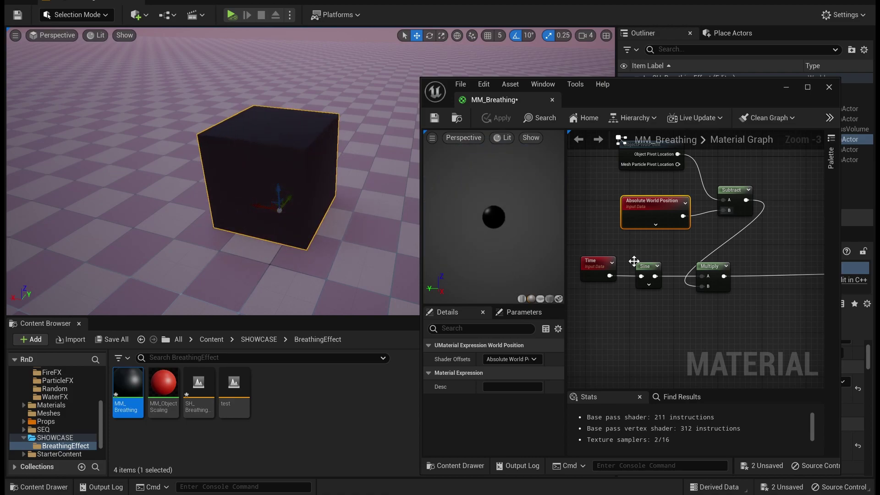
{"action": "scroll", "coordinate": [733, 257], "scroll_direction": "down", "scroll_amount": 1}
{"action": "left_click_drag", "start_coordinate": [608, 178], "coordinate": [668, 194]}
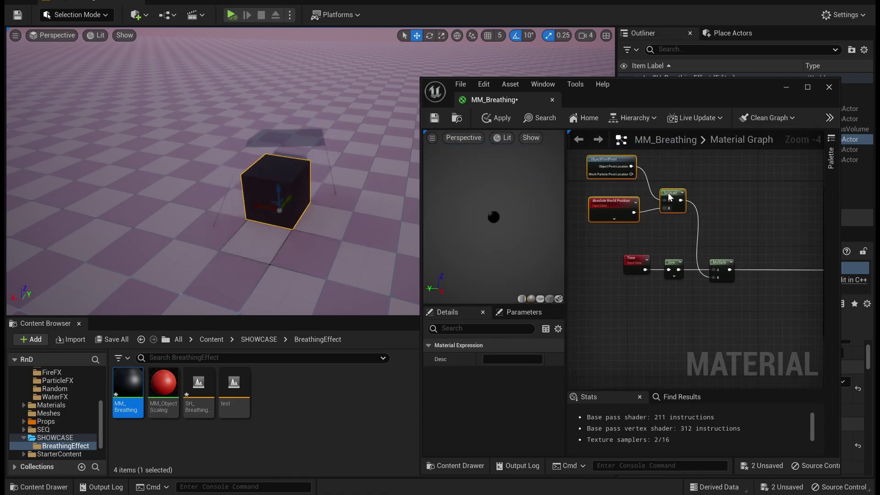
{"action": "right_click_drag", "start_coordinate": [752, 250], "coordinate": [751, 202]}
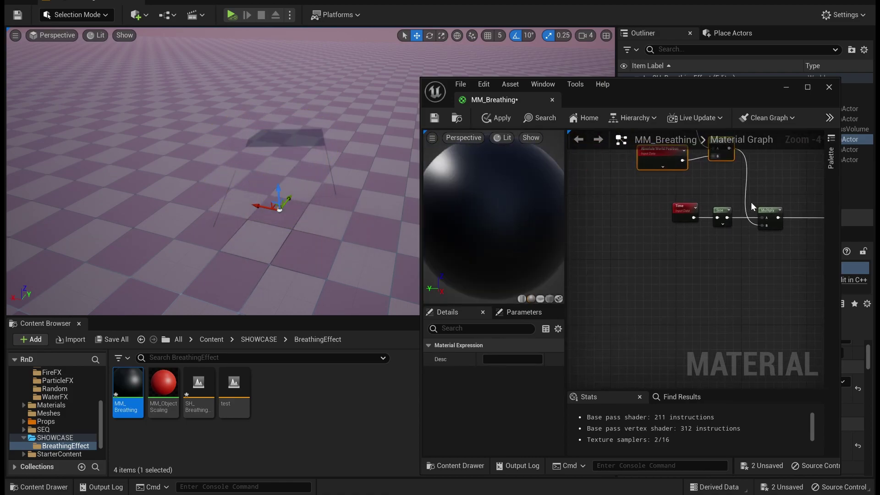
Shift the Time and Sine nodes away from the Multiply node and add a Divide node with the Sine output as its A input.
{"action": "left_click_drag", "start_coordinate": [638, 196], "coordinate": [718, 249]}
{"action": "left_click", "coordinate": [655, 216]}
{"action": "right_click", "coordinate": [670, 204]}
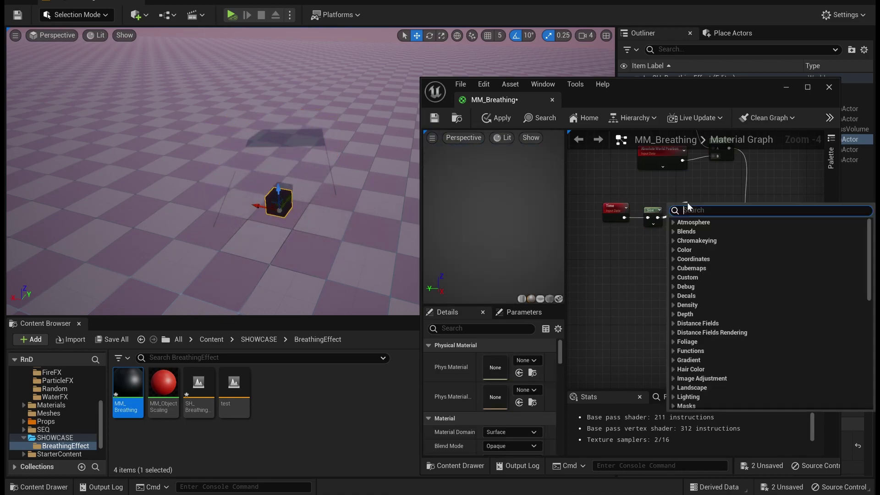
{"action": "type", "text": "/"}
{"action": "key", "text": "Return"}
{"action": "scroll", "coordinate": [701, 204], "scroll_direction": "up", "scroll_amount": 4}
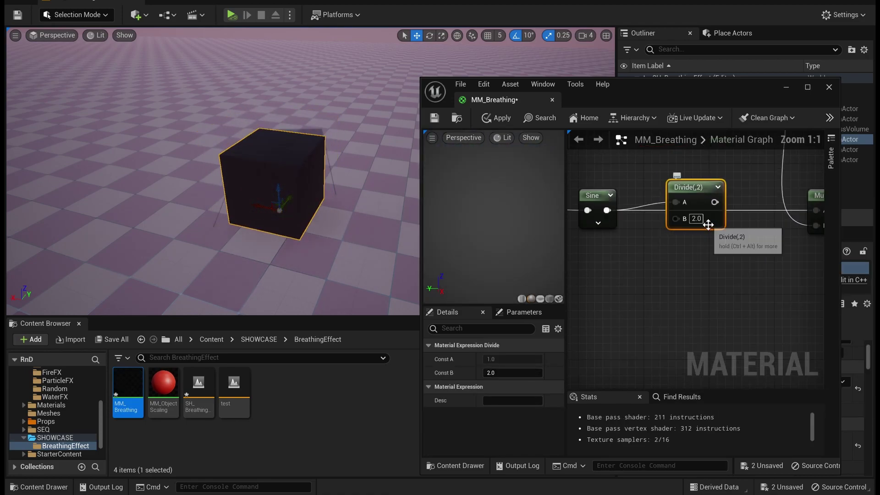
{"action": "right_click_drag", "start_coordinate": [729, 205], "coordinate": [684, 213]}
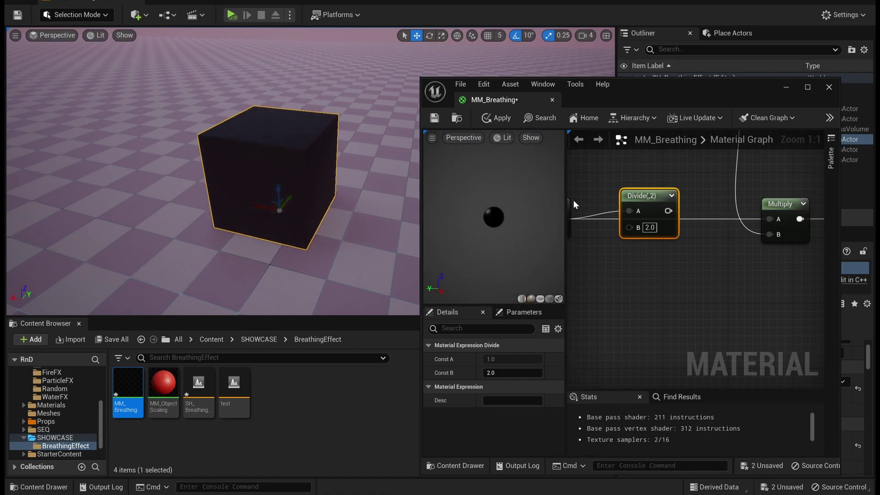
Connect the Divide output to the Multiply node's A input and line the Divide node up with the chain.
{"action": "left_click_drag", "start_coordinate": [668, 211], "coordinate": [770, 219]}
{"action": "right_click_drag", "start_coordinate": [664, 242], "coordinate": [714, 242]}
{"action": "left_click_drag", "start_coordinate": [695, 197], "coordinate": [702, 207]}
Set the Divide node's B value to 8 and apply the material.
{"action": "left_click", "coordinate": [714, 235]}
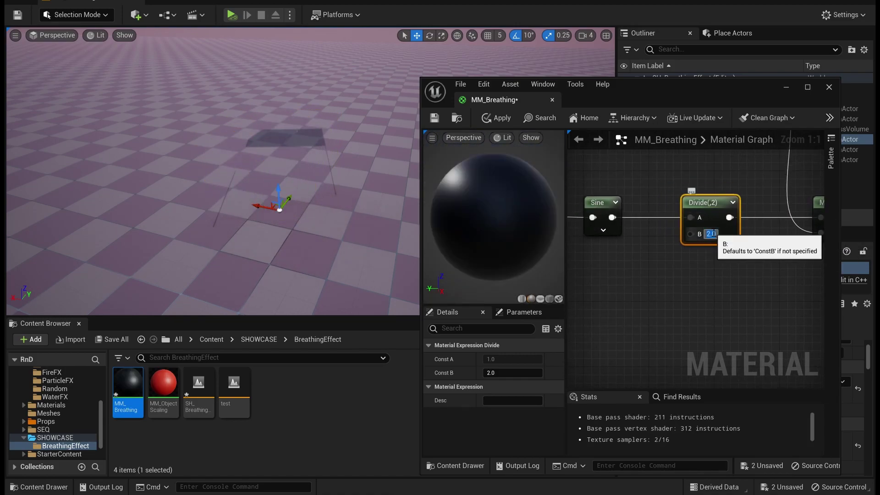
{"action": "type", "text": "10"}
{"action": "key", "text": "Return"}
{"action": "type", "text": "8"}
{"action": "key", "text": "Return"}
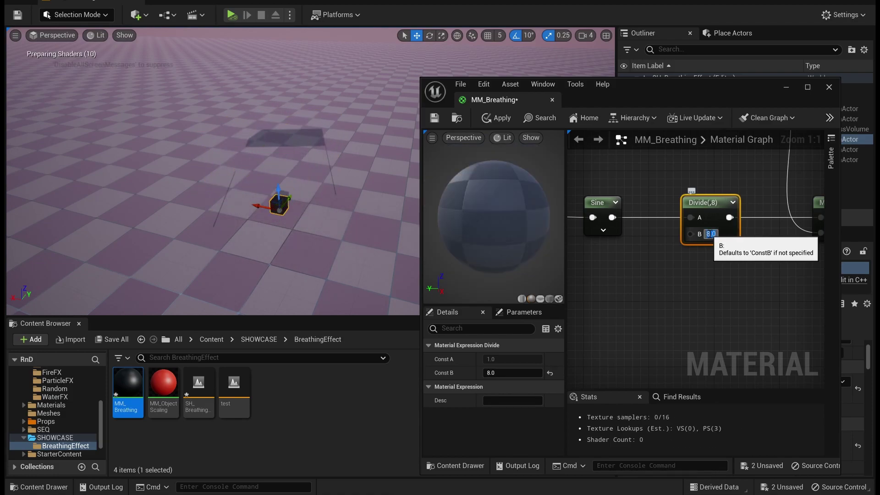
{"action": "left_click", "coordinate": [498, 121]}
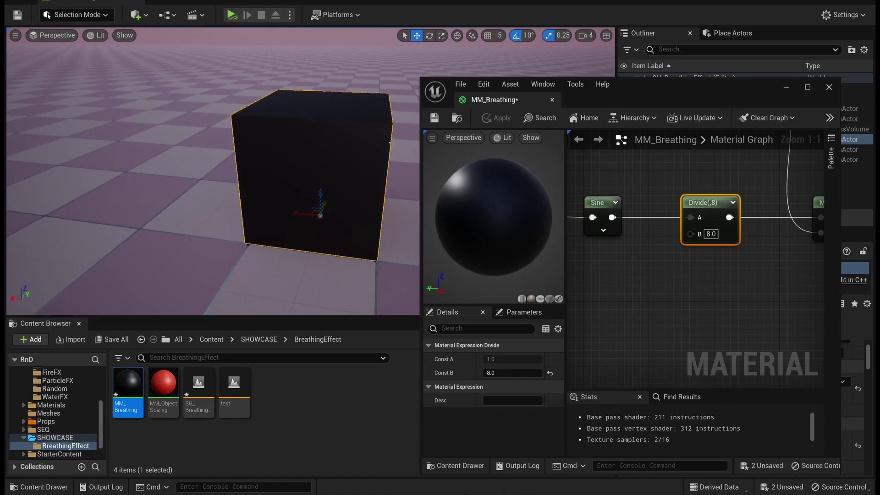
Check the softer pulse on the box and save the MM_Breathing material.
{"action": "key", "text": "s"}
{"action": "right_click_drag", "start_coordinate": [316, 217], "coordinate": [305, 221]}
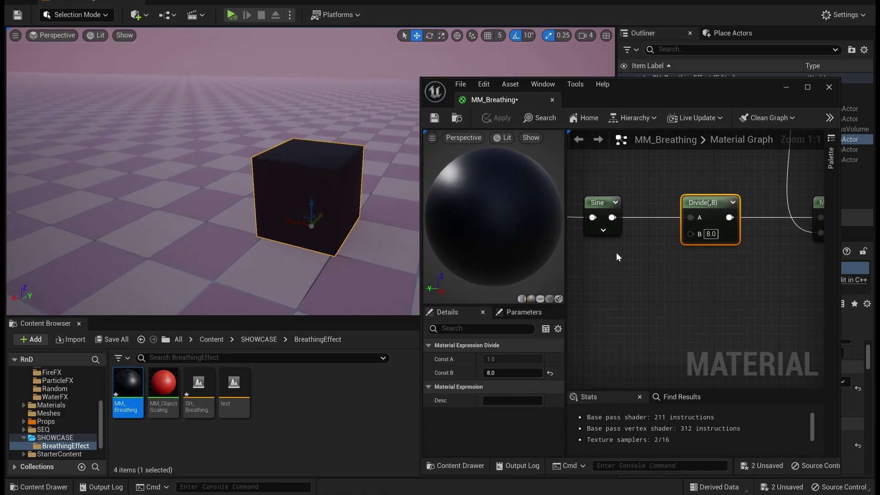
{"action": "right_click_drag", "start_coordinate": [607, 196], "coordinate": [633, 255]}
{"action": "scroll", "coordinate": [630, 251], "scroll_direction": "down", "scroll_amount": 3}
{"action": "right_click_drag", "start_coordinate": [694, 215], "coordinate": [722, 196]}
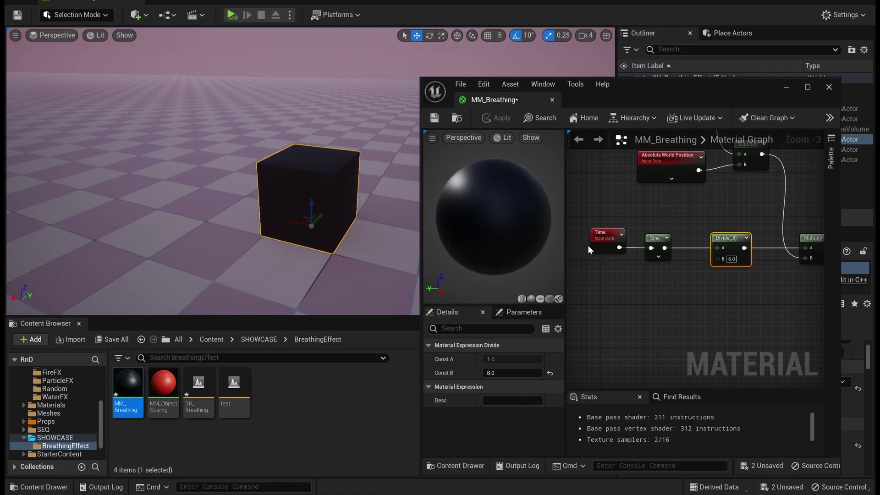
{"action": "left_click", "coordinate": [435, 118]}
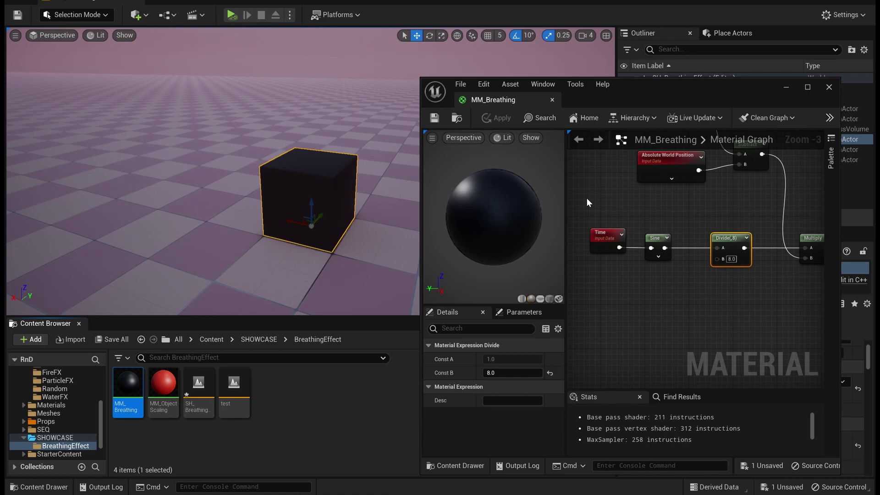
Examine how the two red hearts scale around their differently placed pivots by selecting each in turn.
{"action": "right_click_drag", "start_coordinate": [338, 212], "coordinate": [445, 198]}
{"action": "key", "text": "s"}
{"action": "key", "text": "w"}
{"action": "key", "text": "s"}
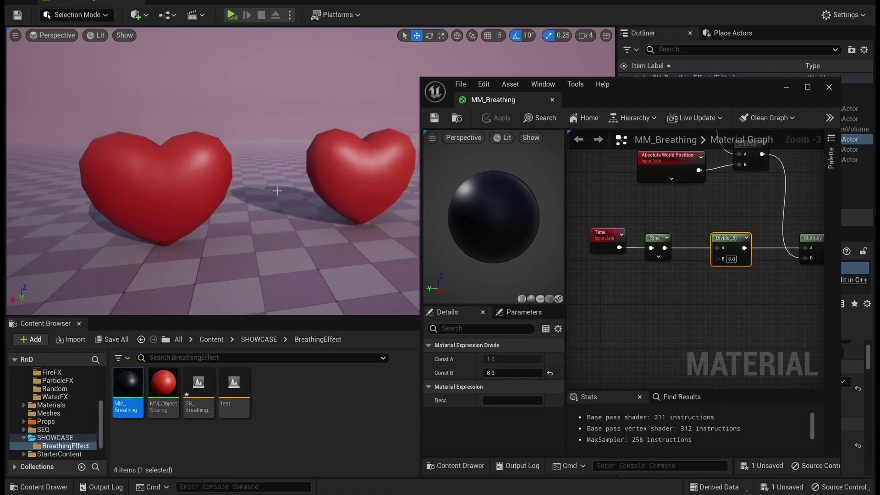
{"action": "left_click", "coordinate": [222, 200]}
{"action": "left_click", "coordinate": [351, 193]}
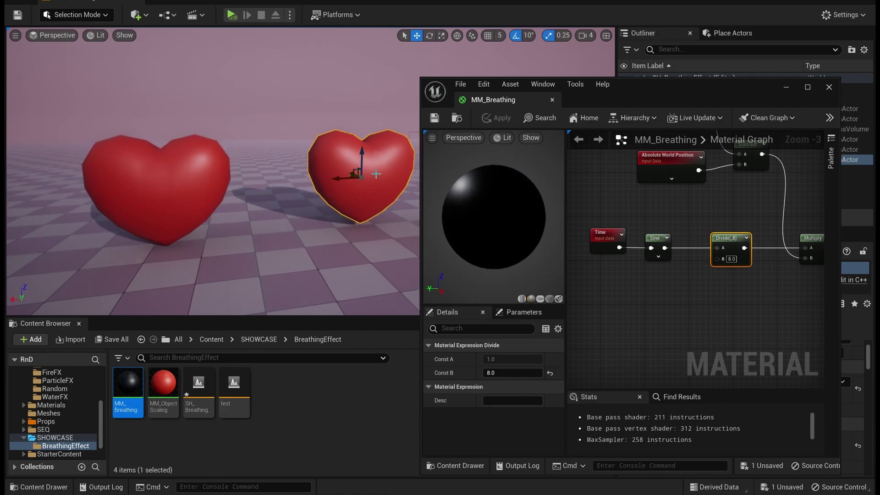
{"action": "left_click", "coordinate": [173, 269]}
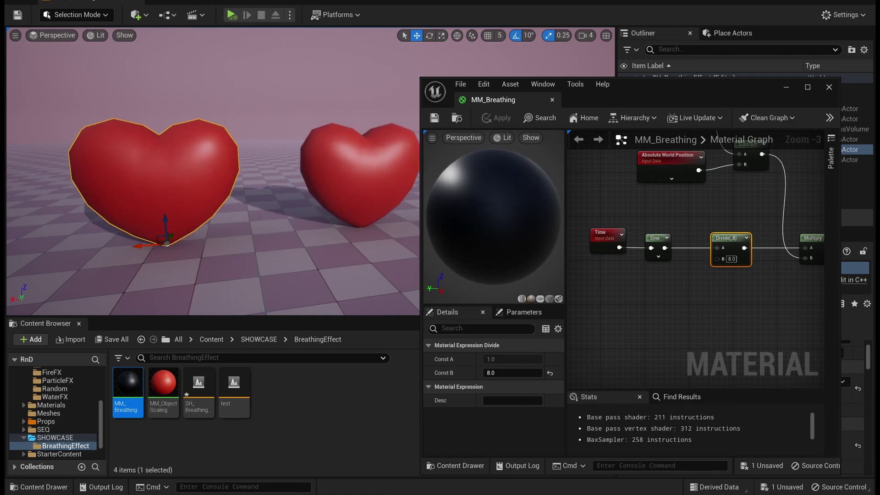
{"action": "left_click", "coordinate": [380, 197]}
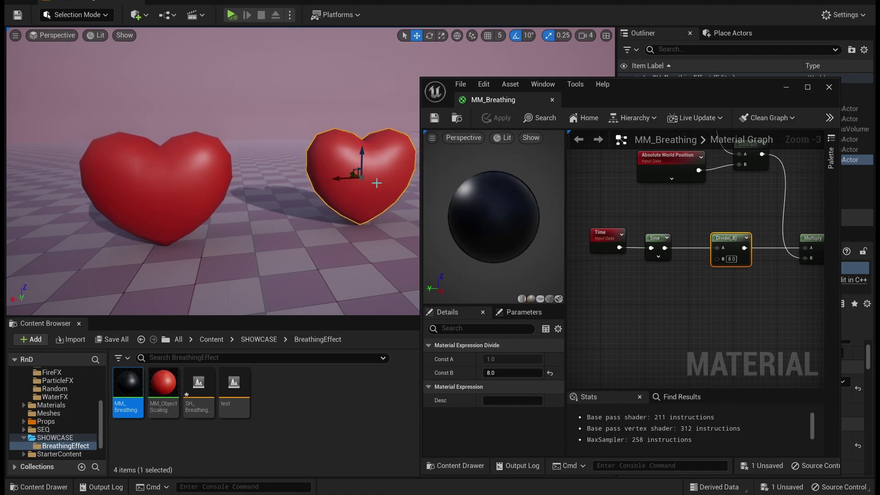
{"action": "right_click_drag", "start_coordinate": [377, 183], "coordinate": [340, 211]}
{"action": "key", "text": "a"}
{"action": "key", "text": "s"}
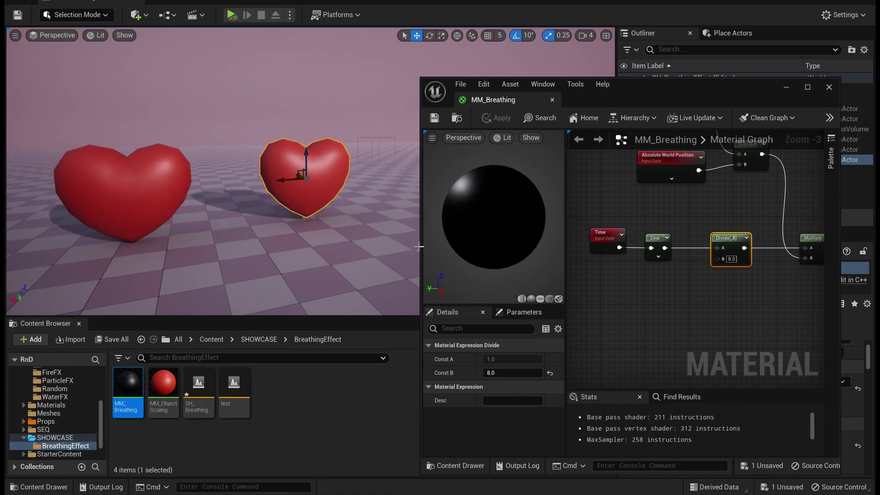
Move the Time node away from Sine and add a Multiply node that takes Time as its A input.
{"action": "right_click_drag", "start_coordinate": [623, 279], "coordinate": [687, 283]}
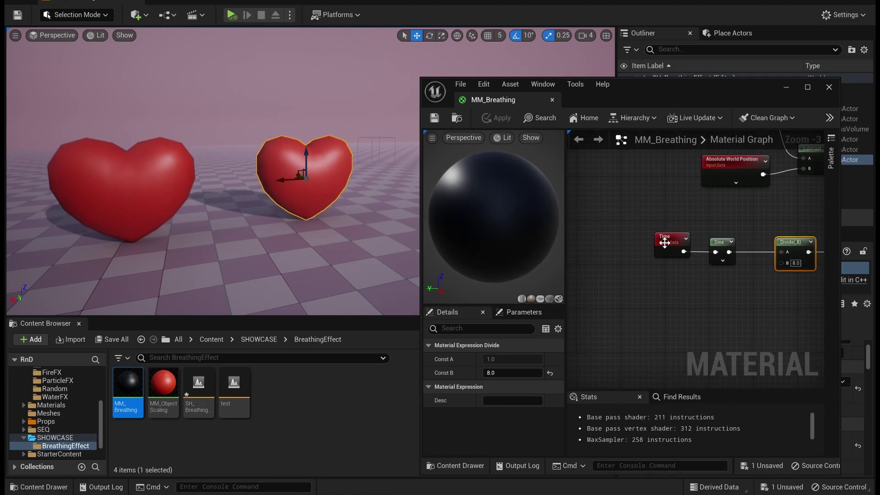
{"action": "mouse_move", "coordinate": [665, 244]}
{"action": "left_mouse_down"}
{"action": "mouse_move", "coordinate": [564, 249]}
{"action": "mouse_move", "coordinate": [670, 238]}
{"action": "left_mouse_up"}
{"action": "type", "text": "*"}
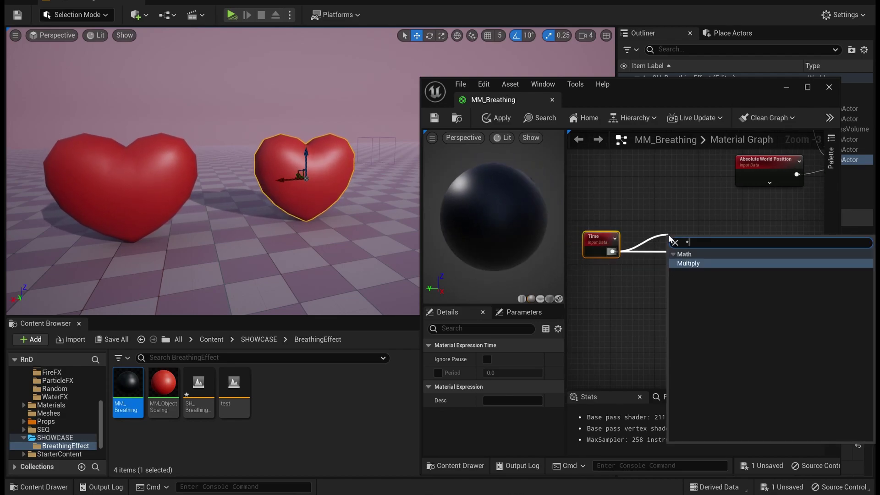
{"action": "key", "text": "Return"}
{"action": "right_click_drag", "start_coordinate": [614, 274], "coordinate": [638, 279]}
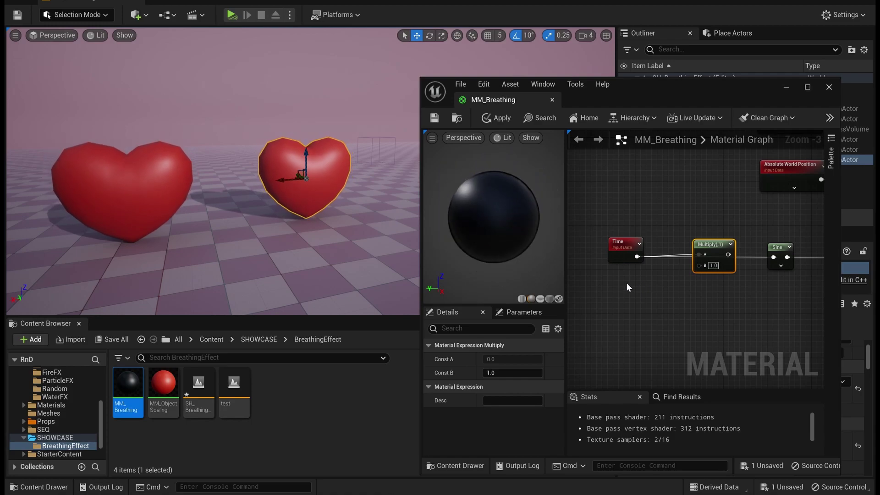
Wire a Freq scalar parameter with default value 1 into the new Multiply's B input, feed that Multiply into Sine, and apply the material.
{"action": "left_click", "coordinate": [628, 285]}
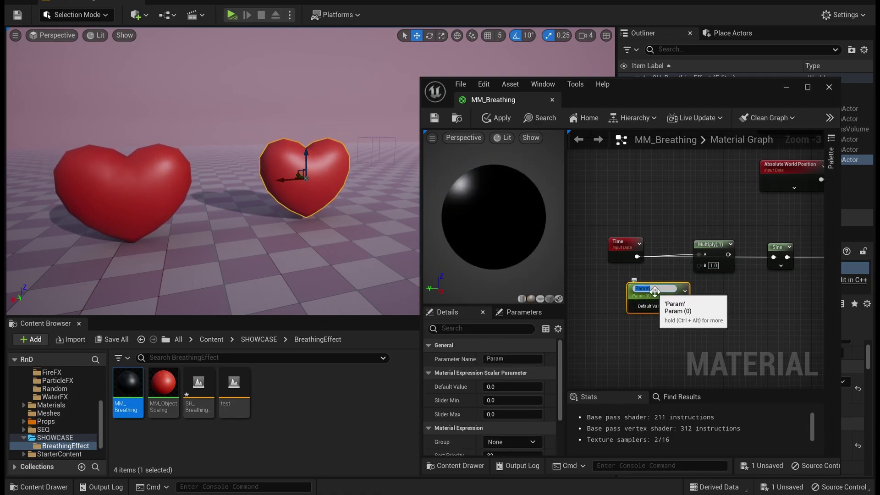
{"action": "type", "text": "Freq"}
{"action": "left_click_drag", "start_coordinate": [683, 303], "coordinate": [699, 265]}
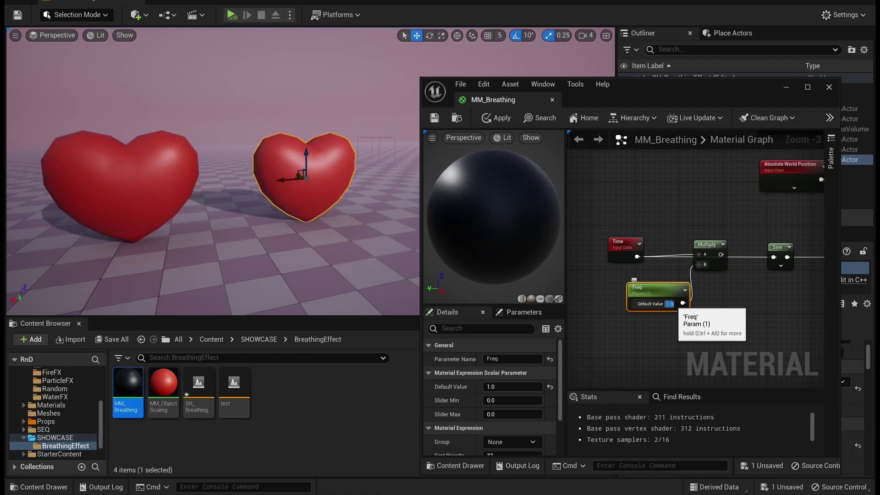
{"action": "mouse_move", "coordinate": [674, 255]}
{"action": "left_mouse_down"}
{"action": "mouse_move", "coordinate": [727, 259]}
{"action": "mouse_move", "coordinate": [665, 252]}
{"action": "left_mouse_up"}
{"action": "left_click", "coordinate": [497, 119]}
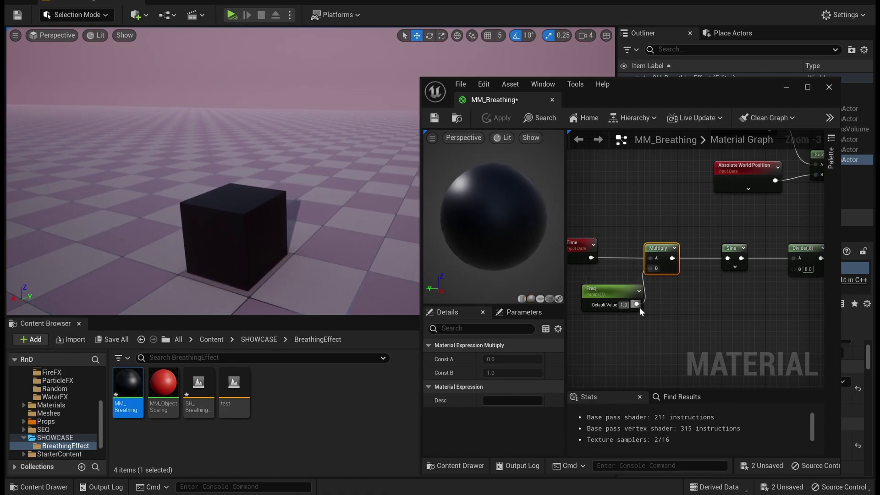
Try a default value of 3 for the Freq parameter, look at the box, and return the value to 1.
{"action": "double_click", "coordinate": [627, 305]}
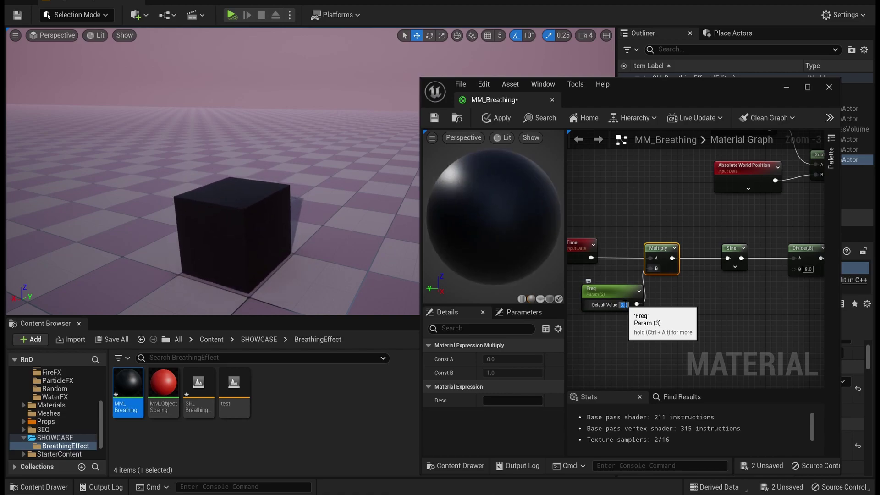
{"action": "right_click_drag", "start_coordinate": [250, 166], "coordinate": [256, 179]}
{"action": "key", "text": "s"}
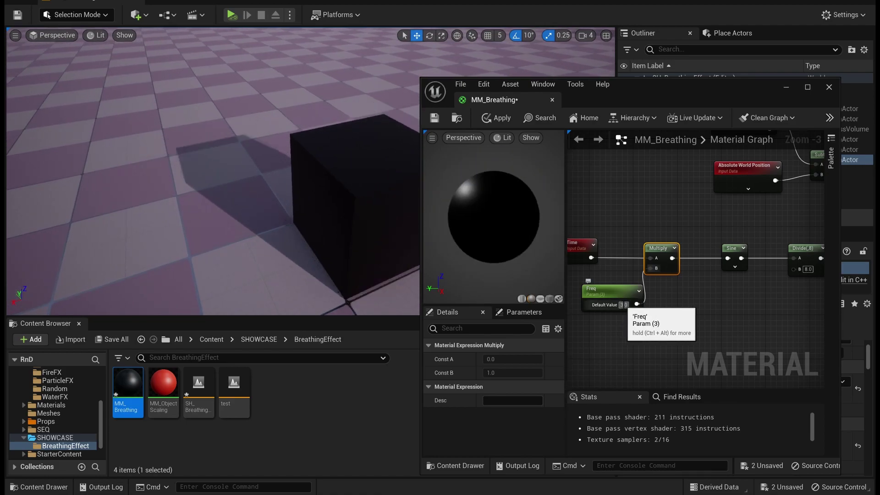
{"action": "left_click", "coordinate": [624, 306]}
{"action": "type", "text": "1"}
{"action": "key", "text": "Return"}
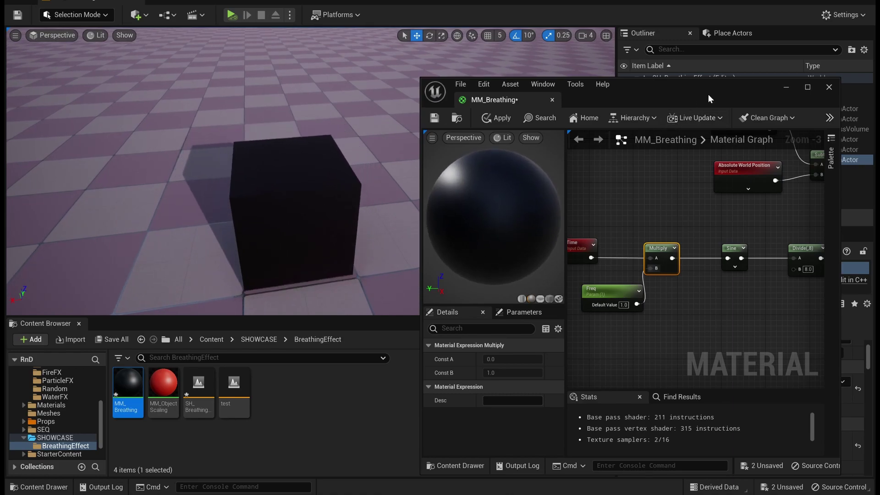
Move the material editor window clear of the Outliner and Details, and select SM_Box in the level.
{"action": "left_click_drag", "start_coordinate": [698, 90], "coordinate": [393, 323]}
{"action": "right_click_drag", "start_coordinate": [390, 257], "coordinate": [303, 236]}
{"action": "key", "text": "d"}
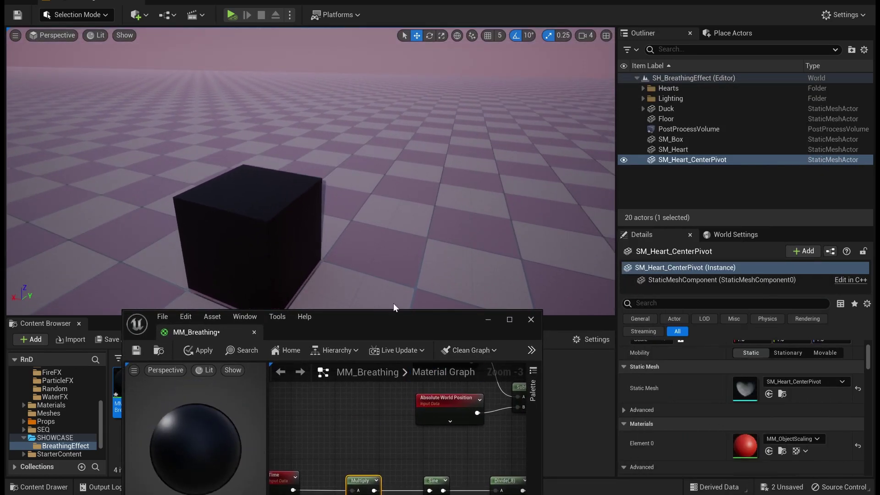
{"action": "right_click_drag", "start_coordinate": [395, 307], "coordinate": [426, 306]}
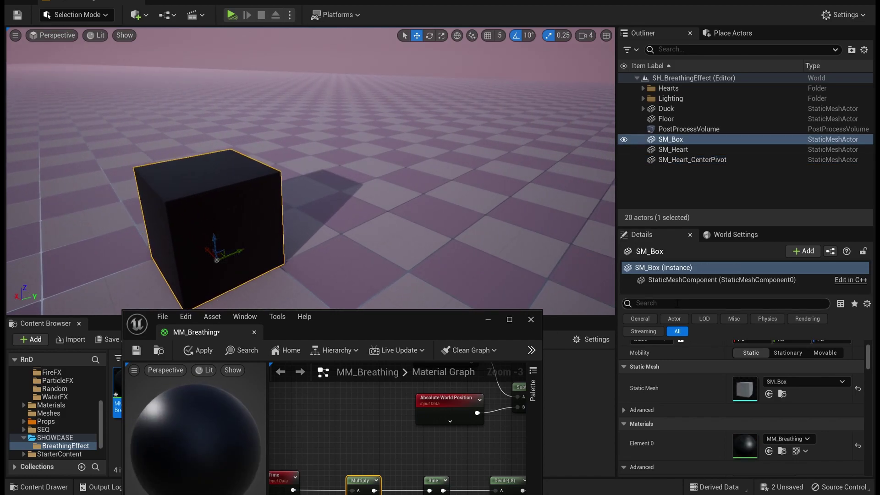
Filter SM_Box's details by "bound" and set its Bounds Scale to 1.2.
{"action": "type", "text": "b"}
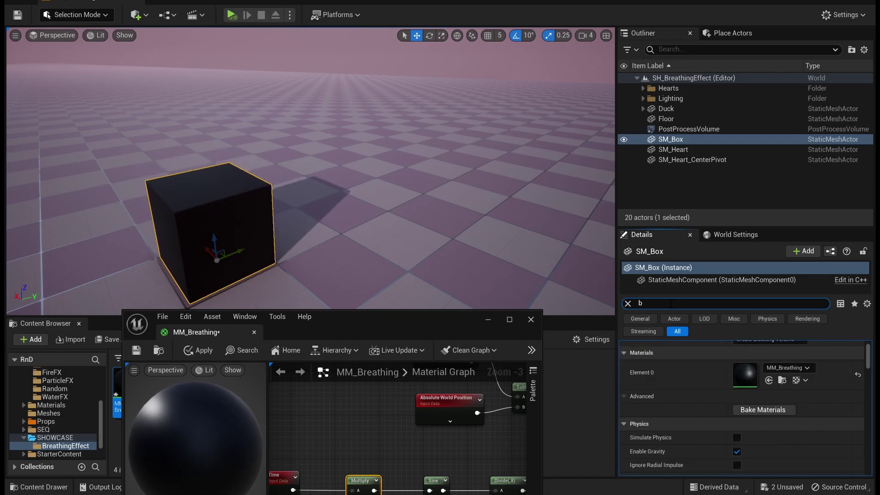
{"action": "type", "text": "ound"}
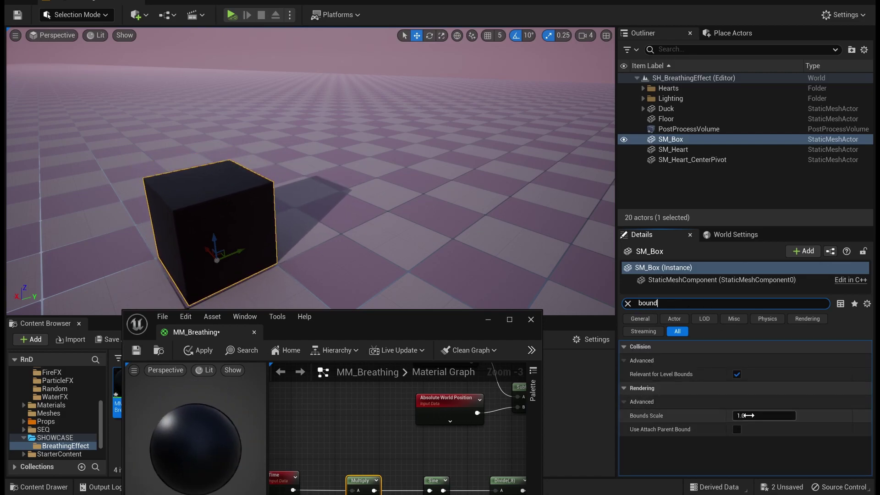
{"action": "type", "text": "1.2"}
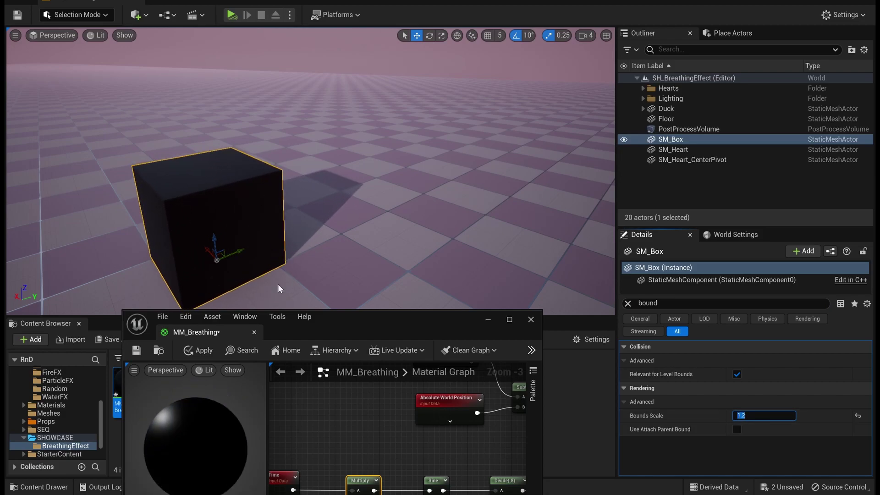
{"action": "key", "text": "Return"}
{"action": "mouse_move", "coordinate": [312, 169]}
{"action": "right_mouse_down"}
{"action": "mouse_move", "coordinate": [271, 151]}
{"action": "mouse_move", "coordinate": [307, 174]}
{"action": "right_mouse_up"}
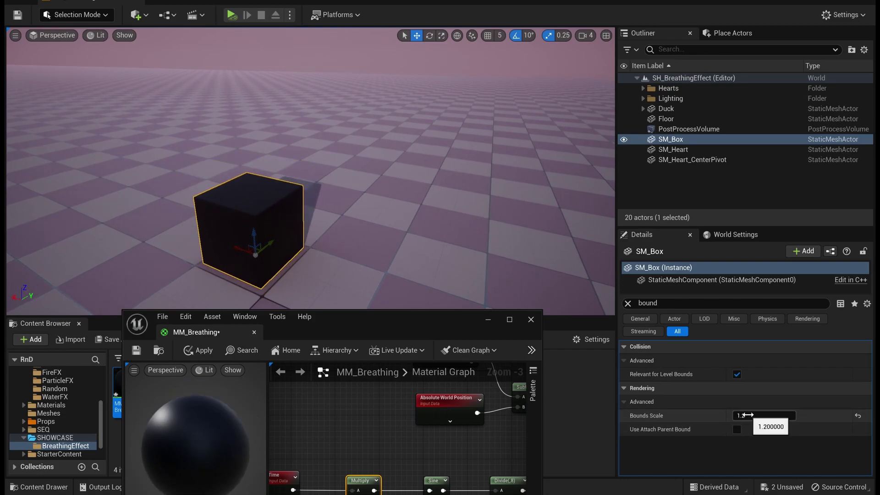
{"action": "mouse_move", "coordinate": [653, 418]}
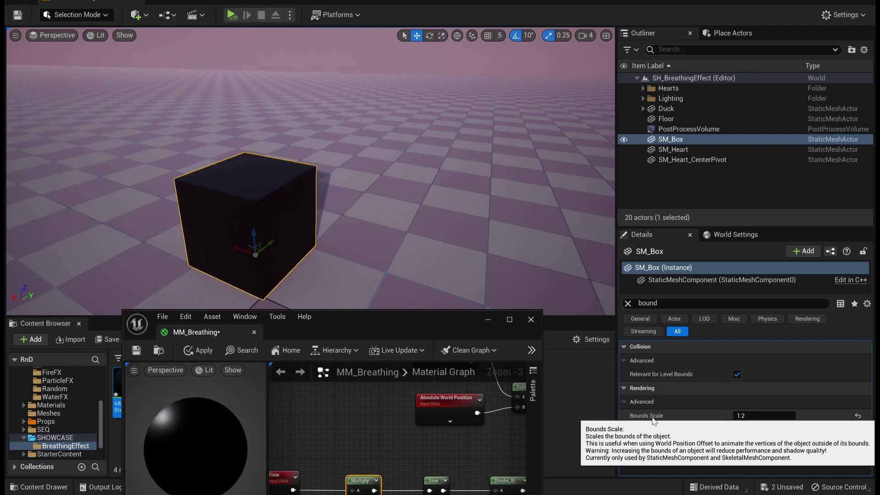
Deselect the box, move the material editor out of the way, and focus on SM_Heart to examine both pulsing hearts.
{"action": "left_click", "coordinate": [719, 184]}
{"action": "right_click_drag", "start_coordinate": [314, 212], "coordinate": [394, 229]}
{"action": "left_click_drag", "start_coordinate": [390, 319], "coordinate": [551, 262]}
{"action": "right_click_drag", "start_coordinate": [513, 215], "coordinate": [564, 168]}
{"action": "key", "text": "s"}
{"action": "right_click_drag", "start_coordinate": [404, 143], "coordinate": [340, 187]}
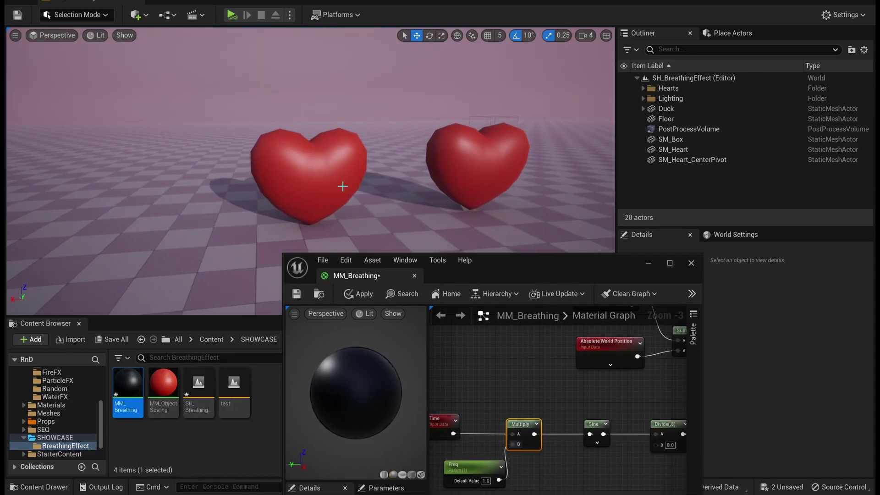
{"action": "left_click", "coordinate": [340, 186]}
{"action": "key", "text": "f"}
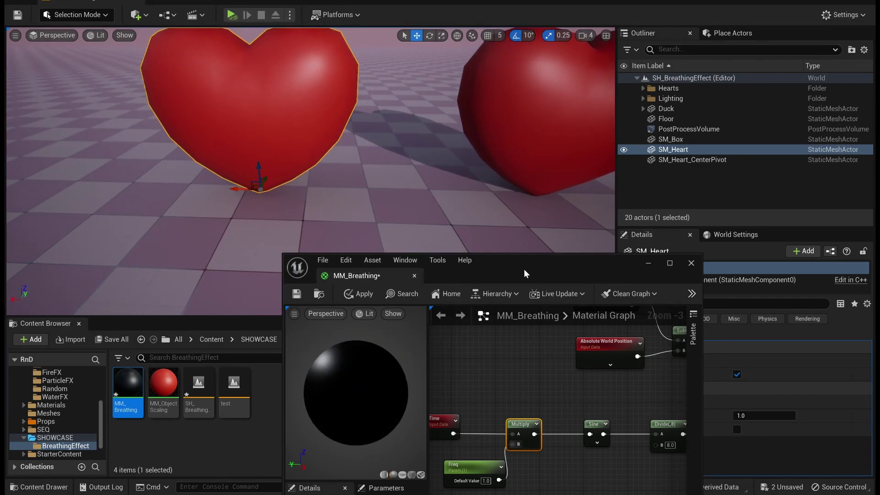
{"action": "right_click_drag", "start_coordinate": [511, 210], "coordinate": [539, 190]}
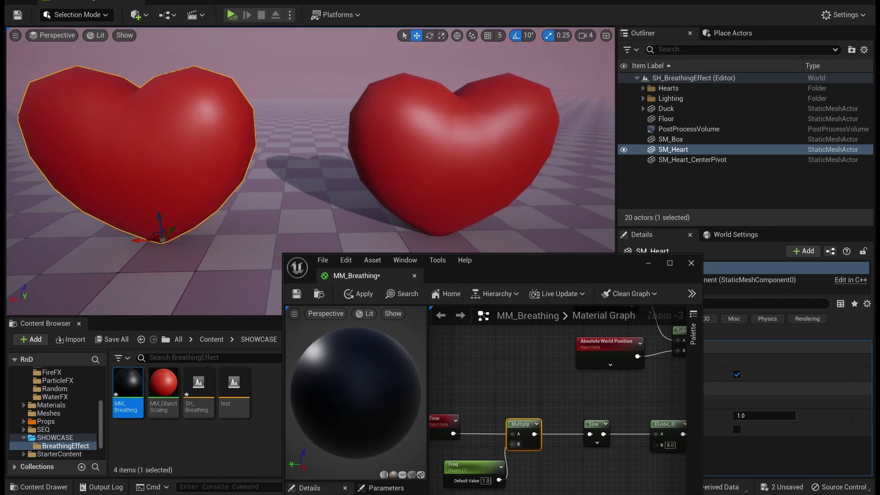
Examine the breathing effect on the column of floating hearts and the duck, keeping the material editor window clear of them.
{"action": "key", "text": "s"}
{"action": "right_click_drag", "start_coordinate": [427, 206], "coordinate": [574, 175]}
{"action": "key", "text": "w"}
{"action": "right_click_drag", "start_coordinate": [468, 221], "coordinate": [466, 229]}
{"action": "key", "text": "d"}
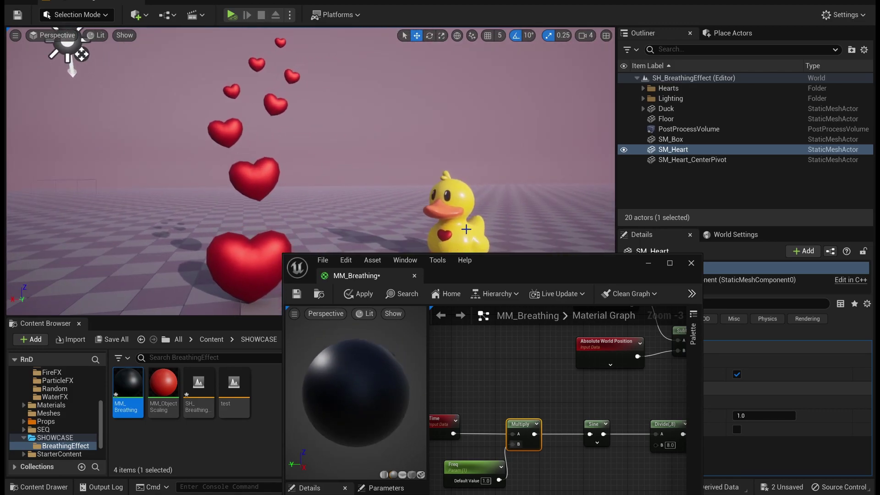
{"action": "left_click_drag", "start_coordinate": [496, 275], "coordinate": [596, 282]}
{"action": "right_click_drag", "start_coordinate": [436, 230], "coordinate": [445, 250]}
{"action": "key", "text": "a"}
{"action": "key", "text": "w"}
{"action": "left_click_drag", "start_coordinate": [454, 207], "coordinate": [457, 202]}
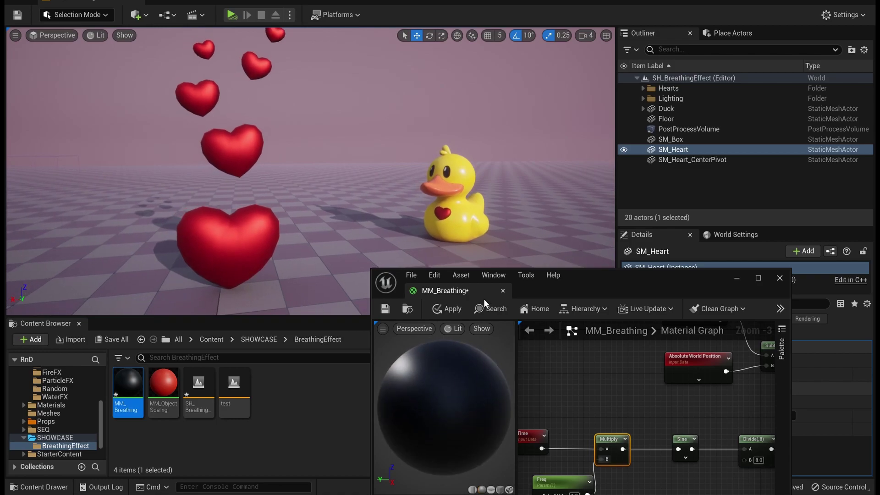